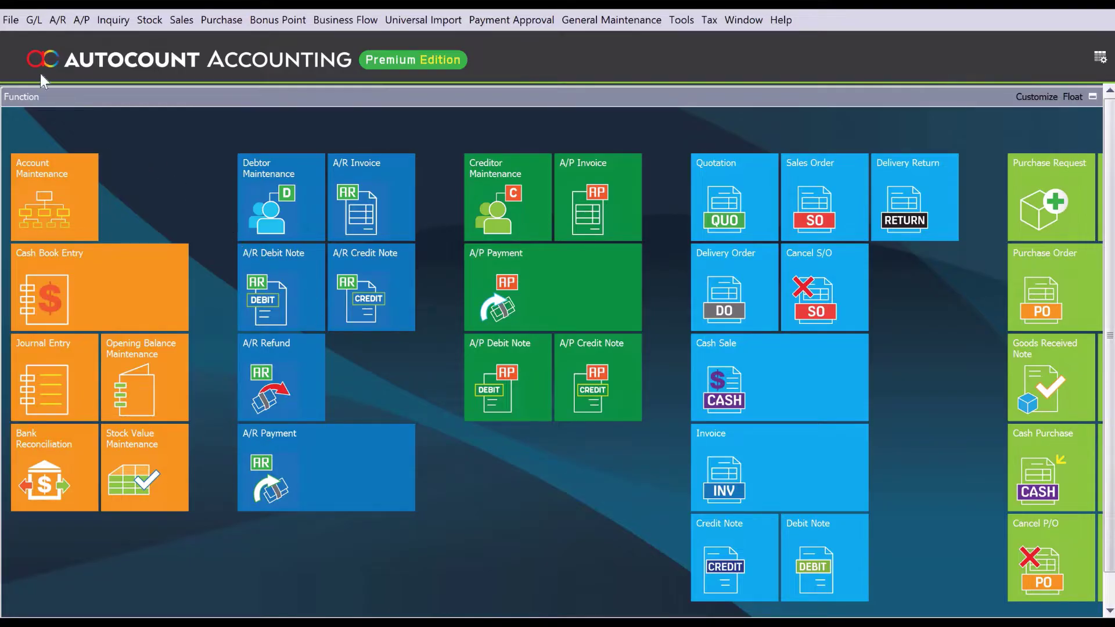
Open A/R Credit Note Entry and start a new credit note.
click(34, 19)
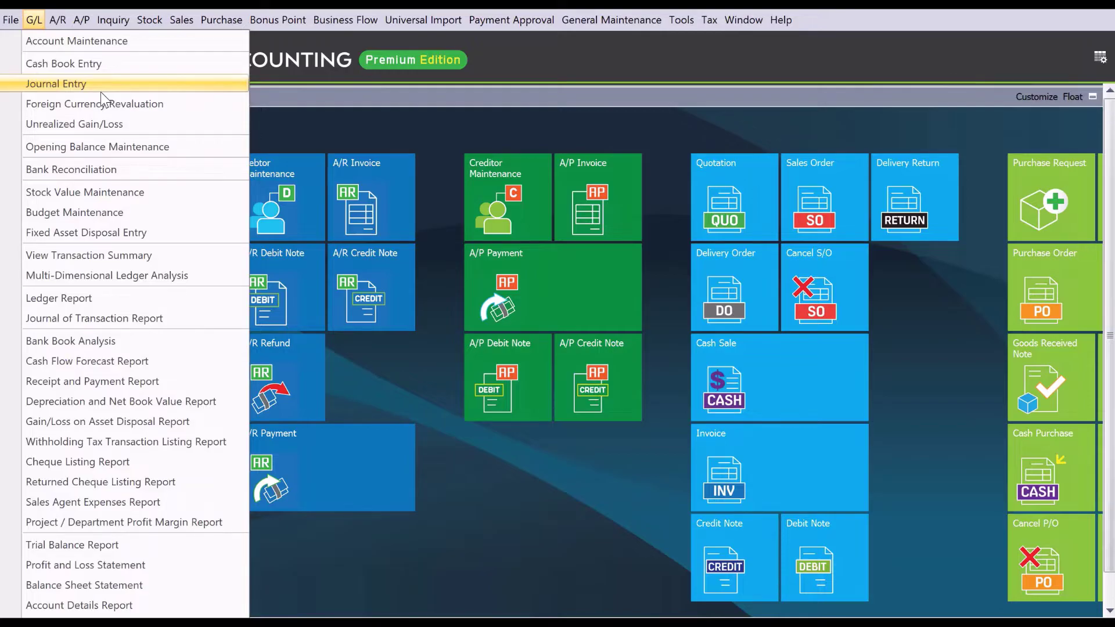
click(83, 36)
click(61, 22)
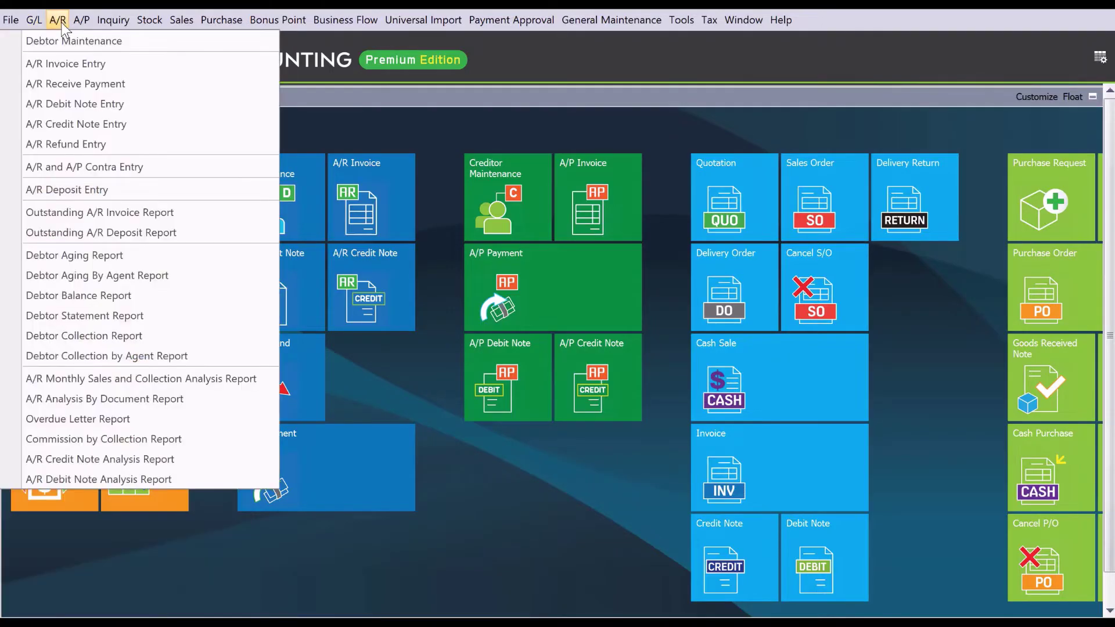
click(108, 123)
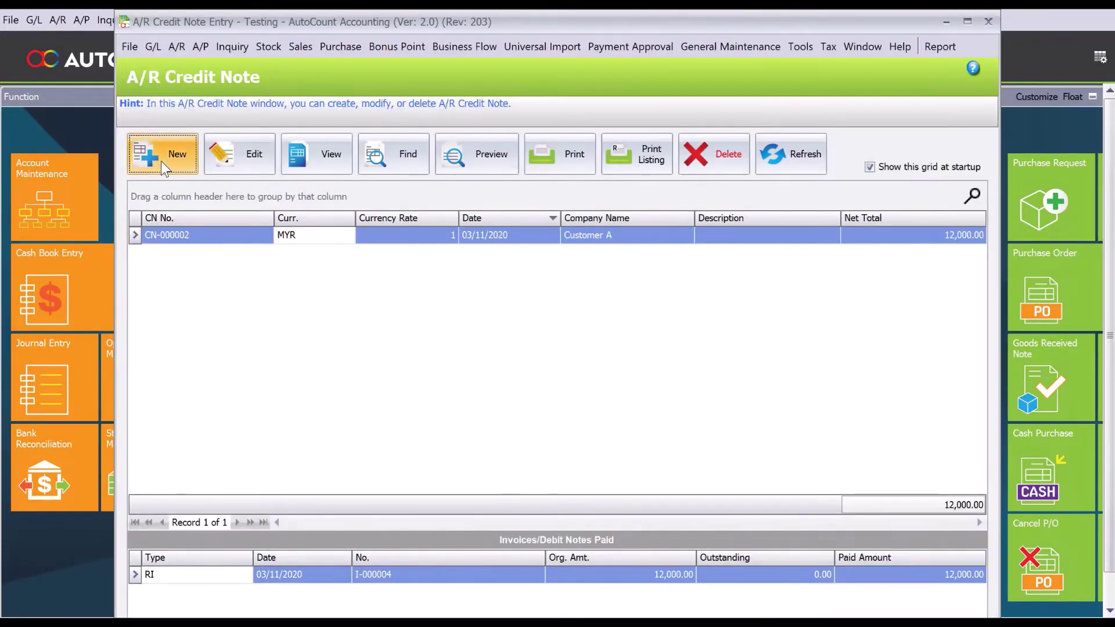
click(162, 162)
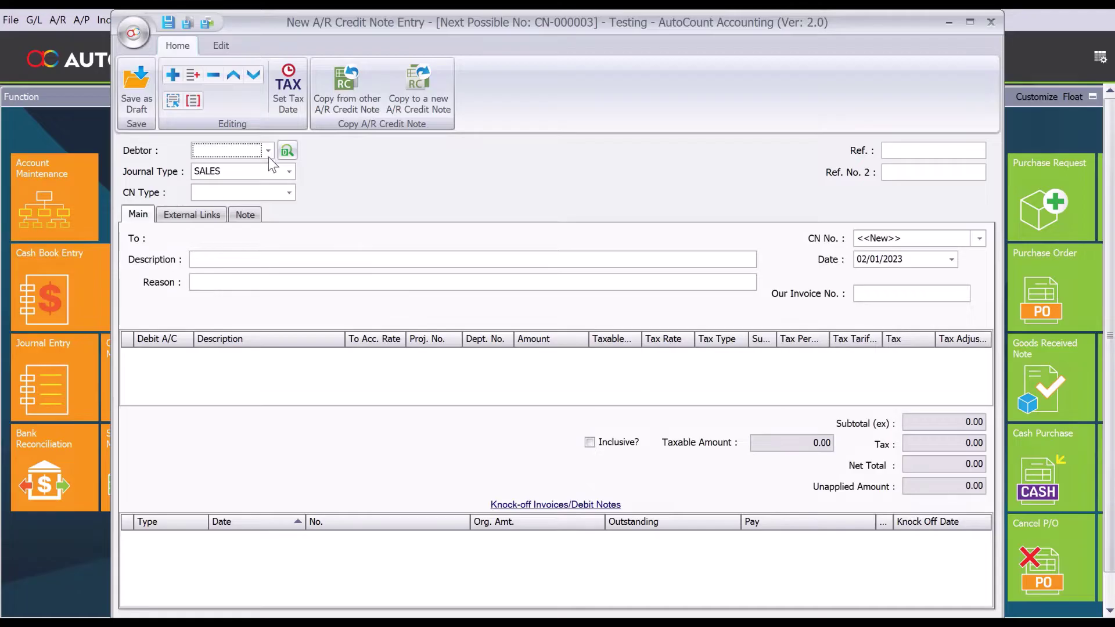
Fill in the credit note's header with debtor JKL Sdn Bhd, journal type GENERAL and reference AJE1.
click(267, 154)
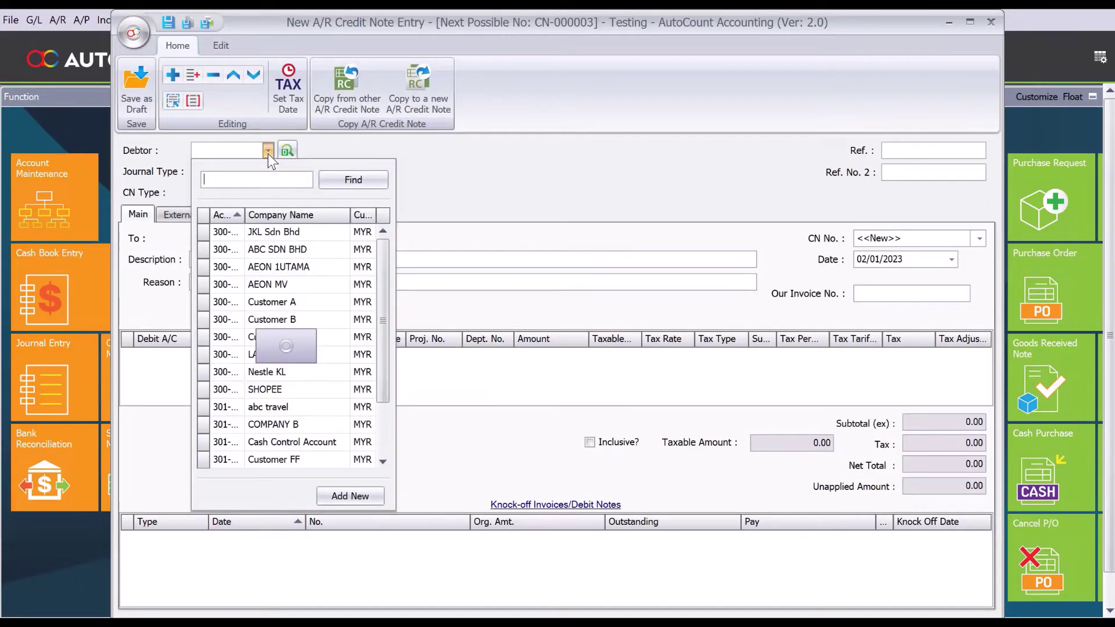
click(303, 231)
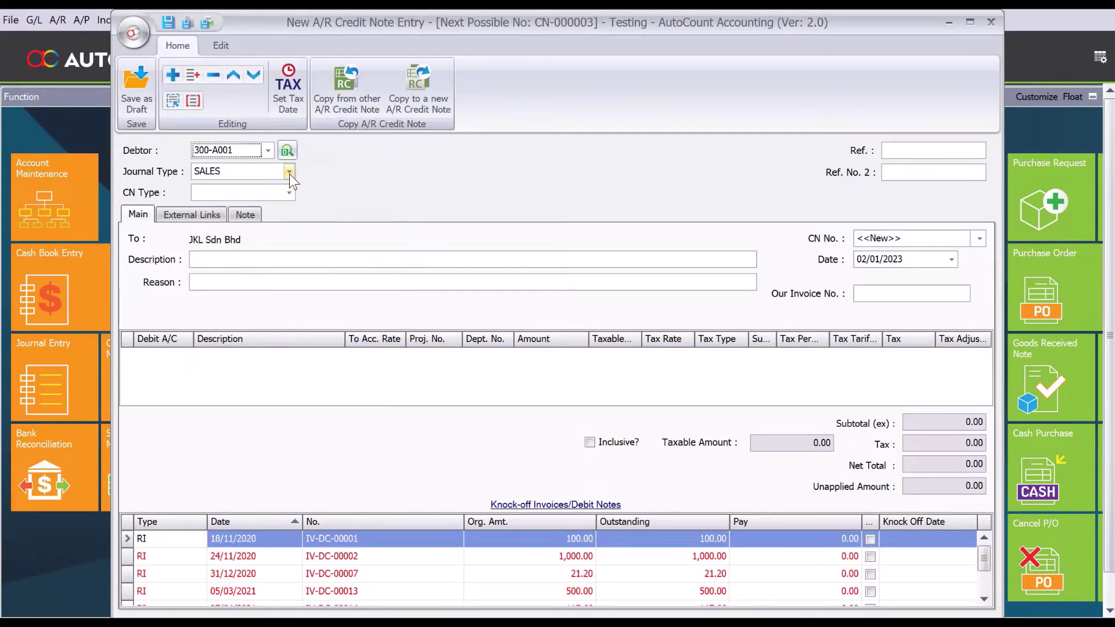
click(290, 174)
click(282, 247)
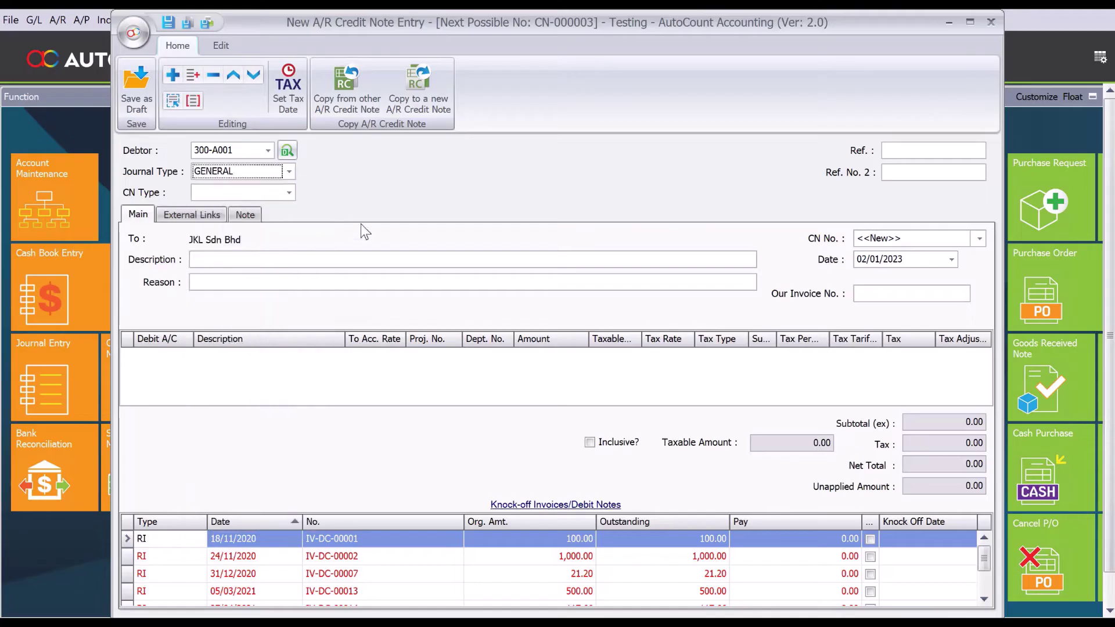
click(916, 152)
text(AJE1)
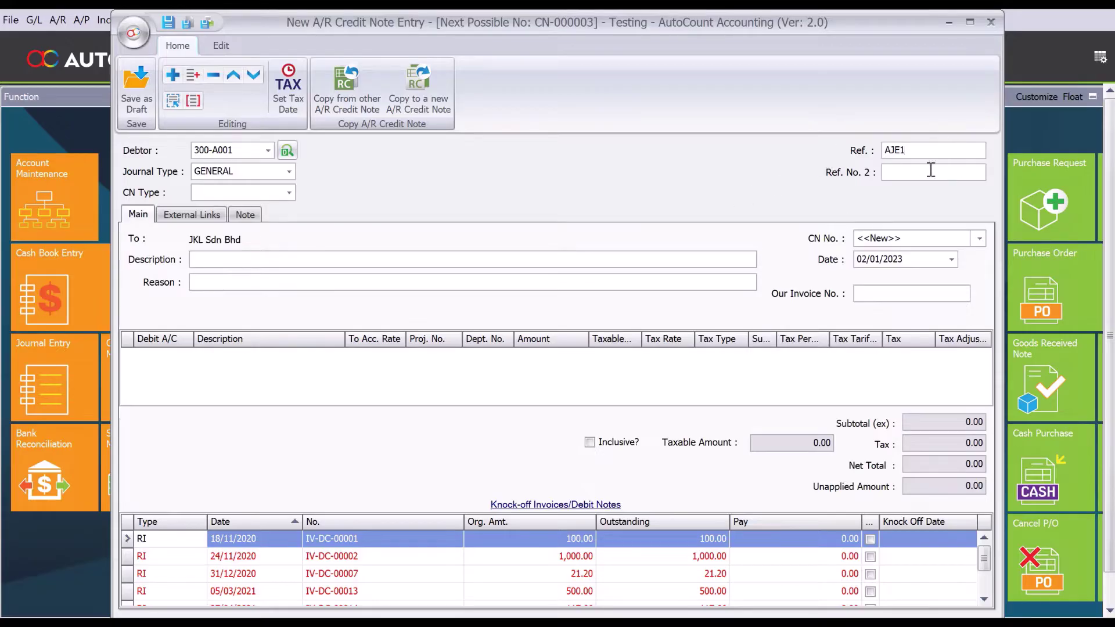
Set the credit note's date to 31/12/2022.
click(952, 264)
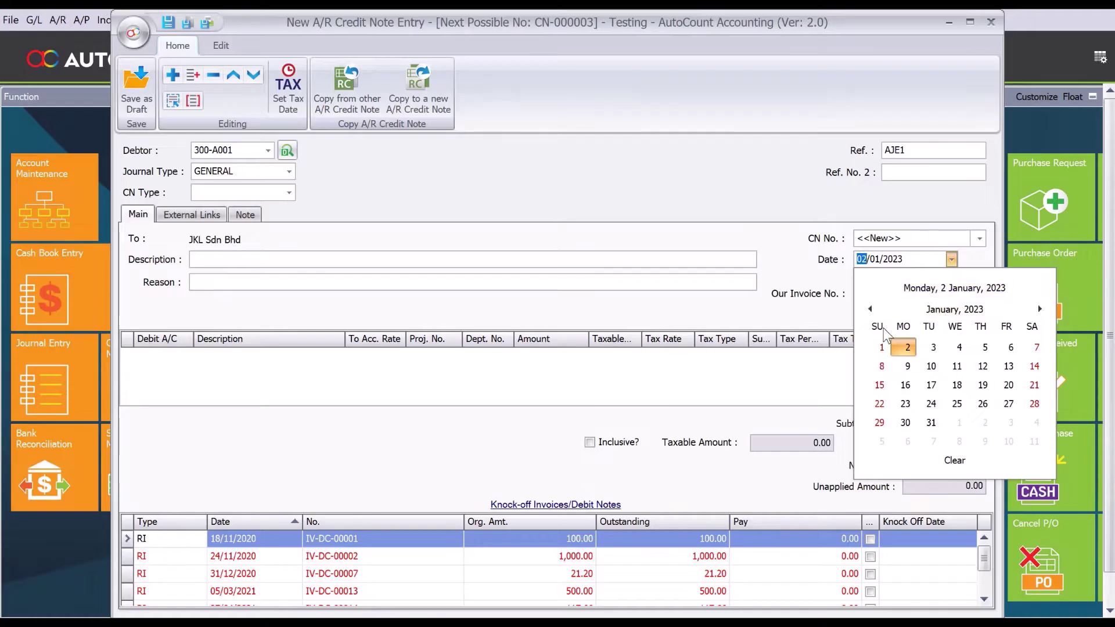
click(930, 315)
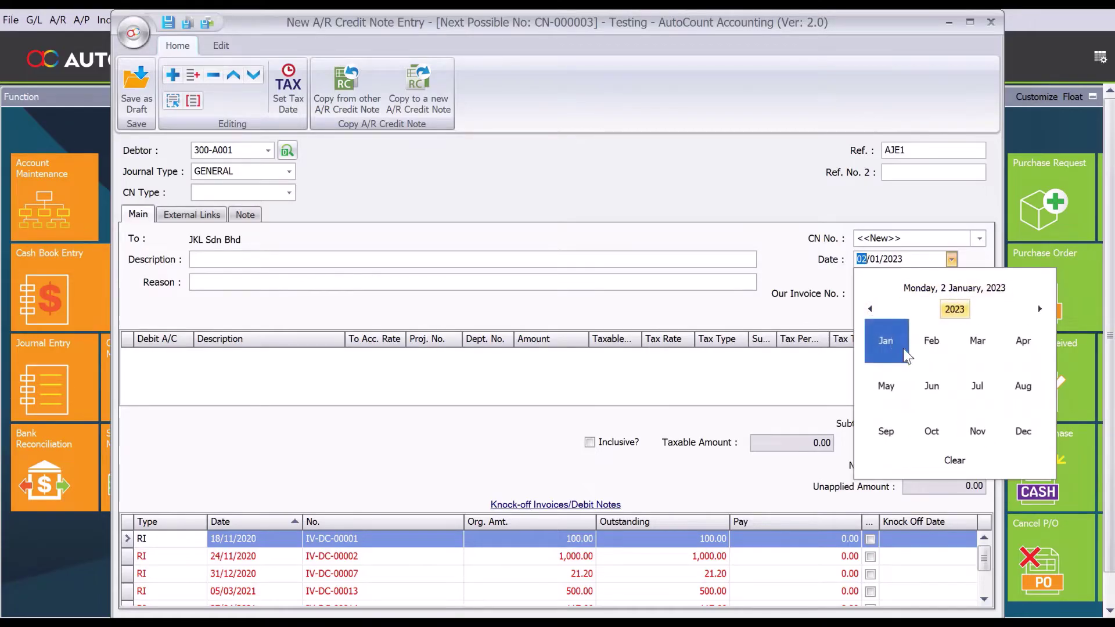
click(871, 311)
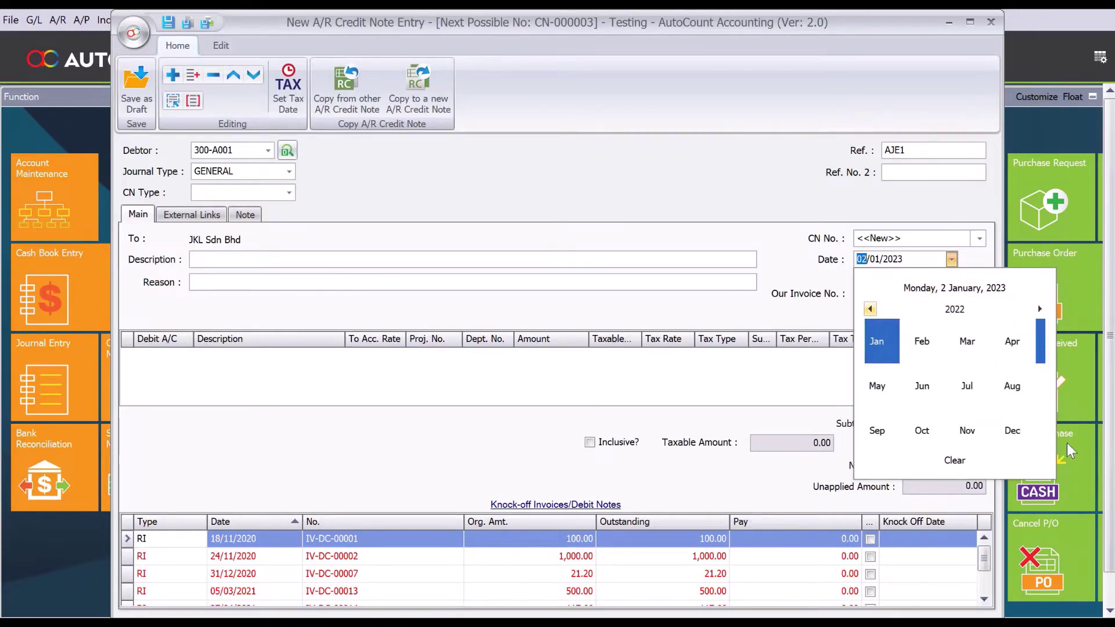
click(1028, 431)
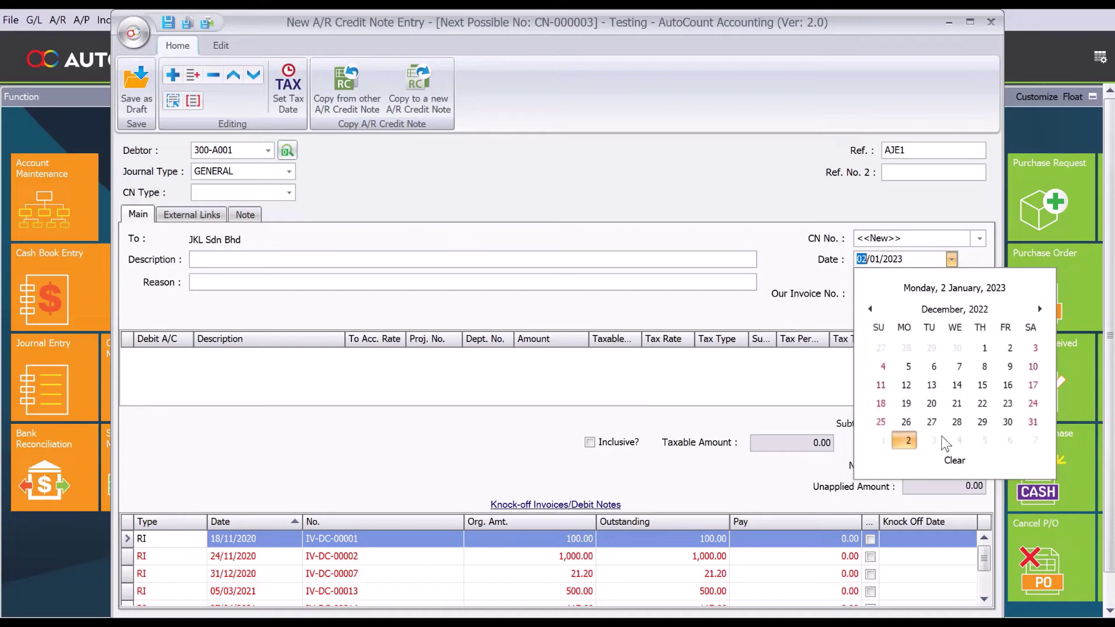
click(1034, 422)
Enter "Being double taken up of sales invoice" as the credit note's description.
click(398, 259)
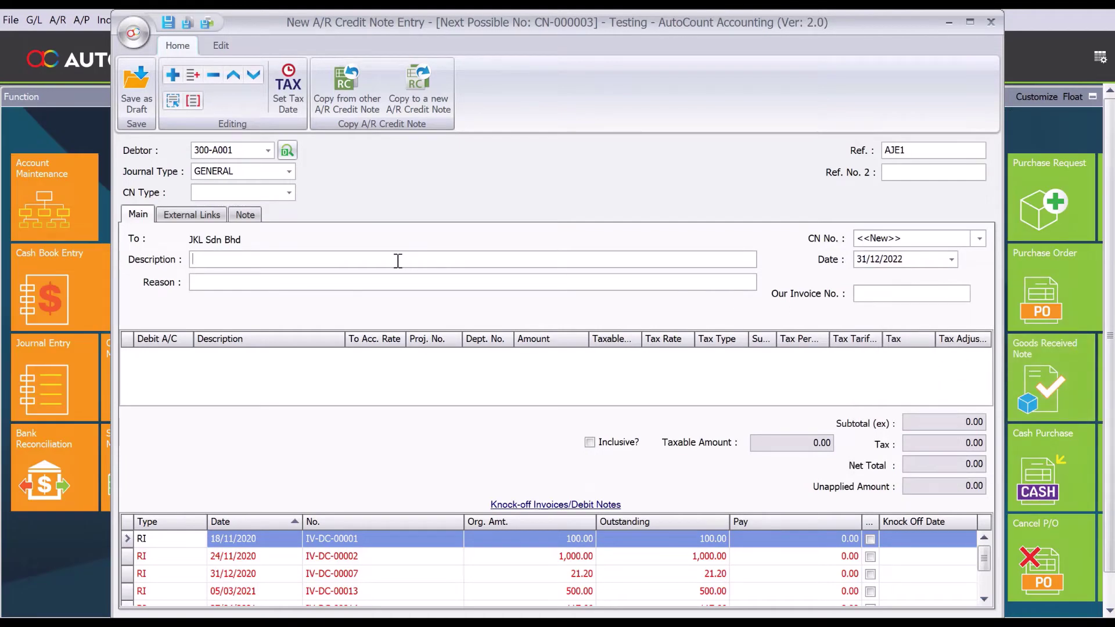
text(Being reclassification of)
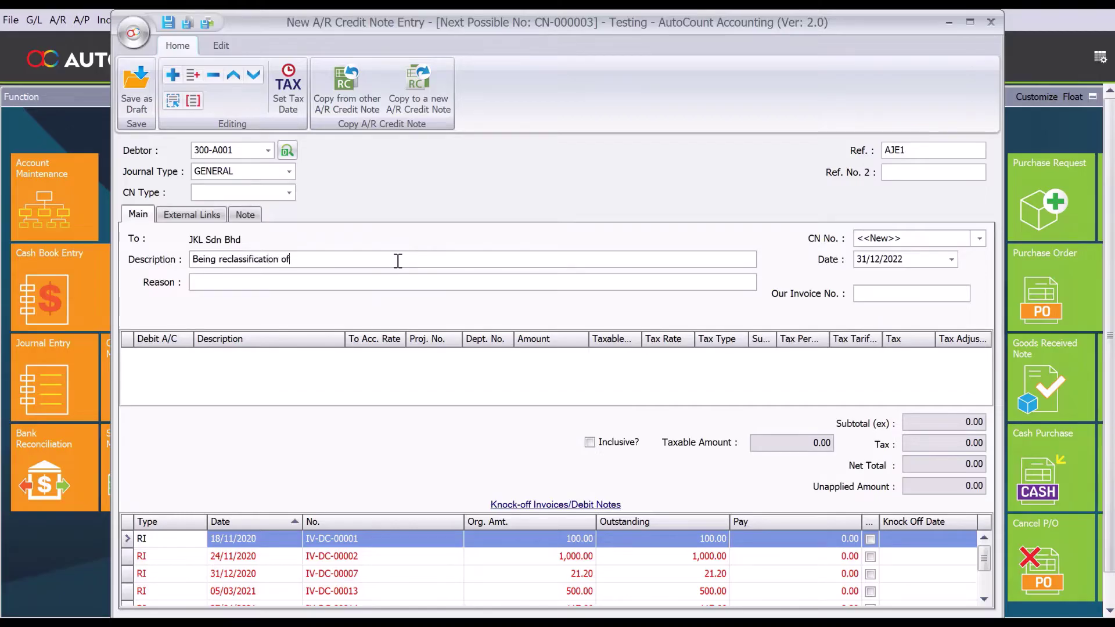
text( sales amount)
key(BackSpace)
key(BackSpace)
key(BackSpace)
key(BackSpace)
key(BackSpace)
key(BackSpace)
key(BackSpace)
key(BackSpace)
key(BackSpace)
key(BackSpace)
key(BackSpace)
key(BackSpace)
key(BackSpace)
key(BackSpace)
key(BackSpace)
key(BackSpace)
key(BackSpace)
key(BackSpace)
key(BackSpace)
key(BackSpace)
key(BackSpace)
key(BackSpace)
key(BackSpace)
key(BackSpace)
key(BackSpace)
text(double taken up of sales invoice)
Add a detail line debiting the SALES - PRODUCT account with an amount of 1000.
click(172, 75)
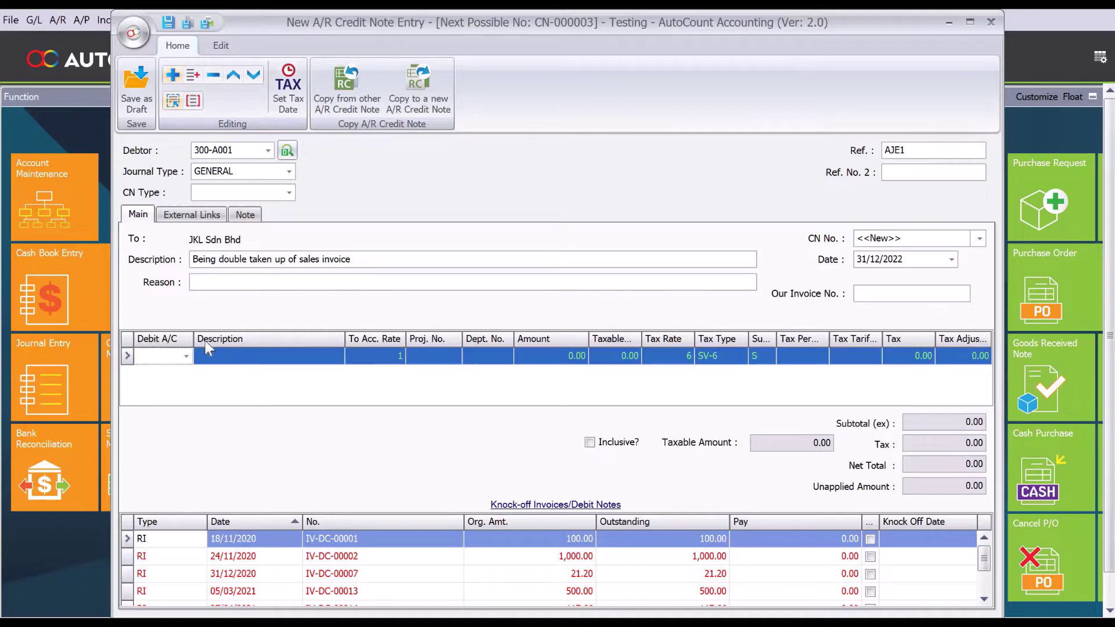
click(184, 356)
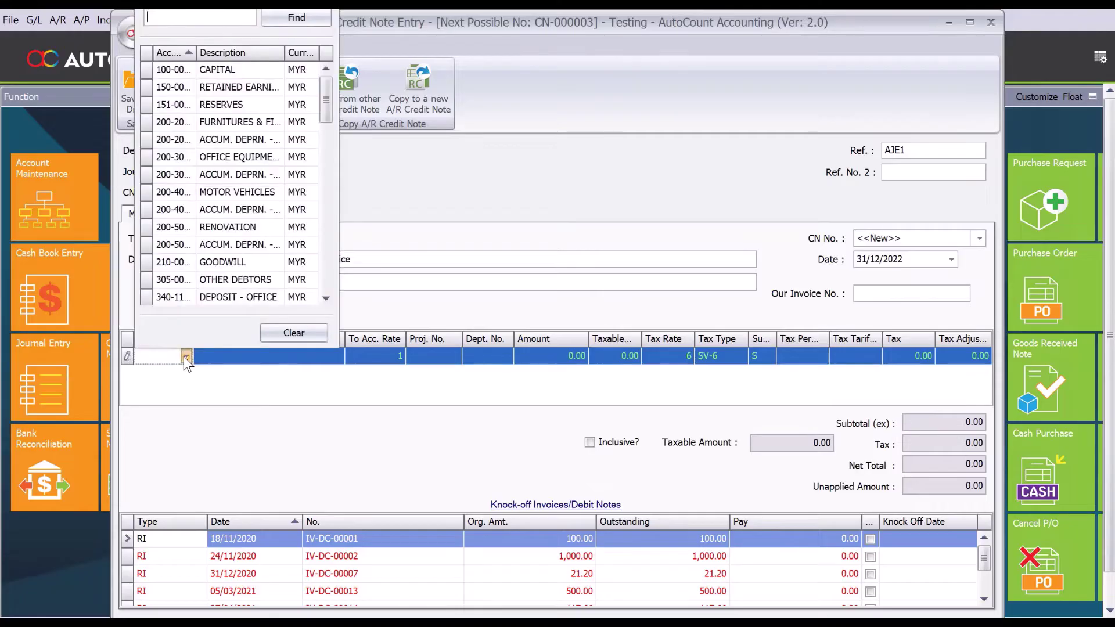
text(sales)
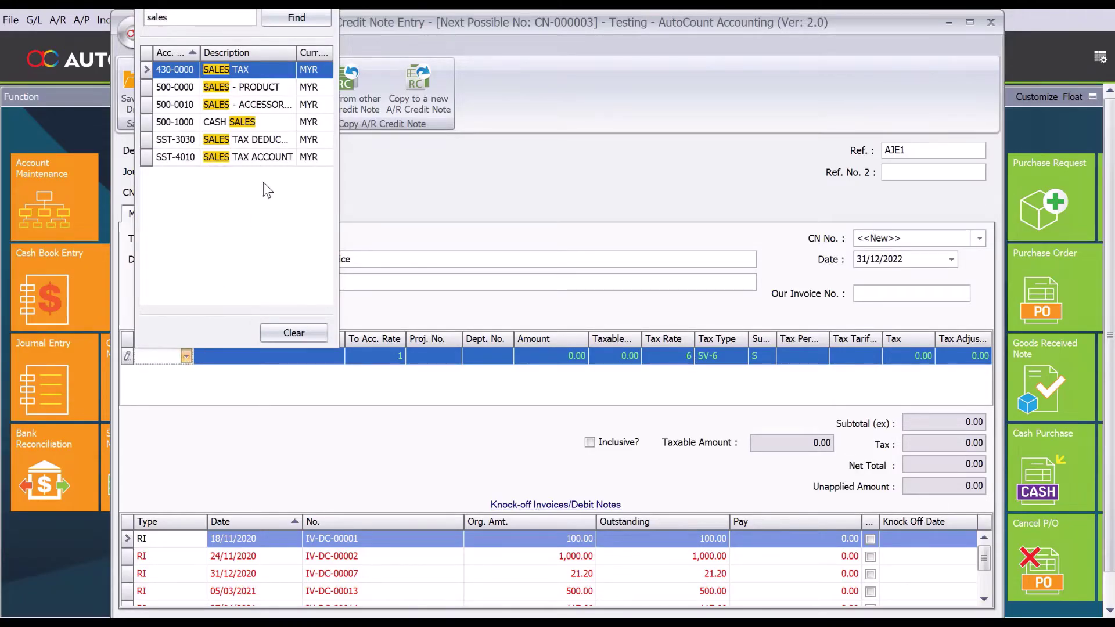
click(244, 93)
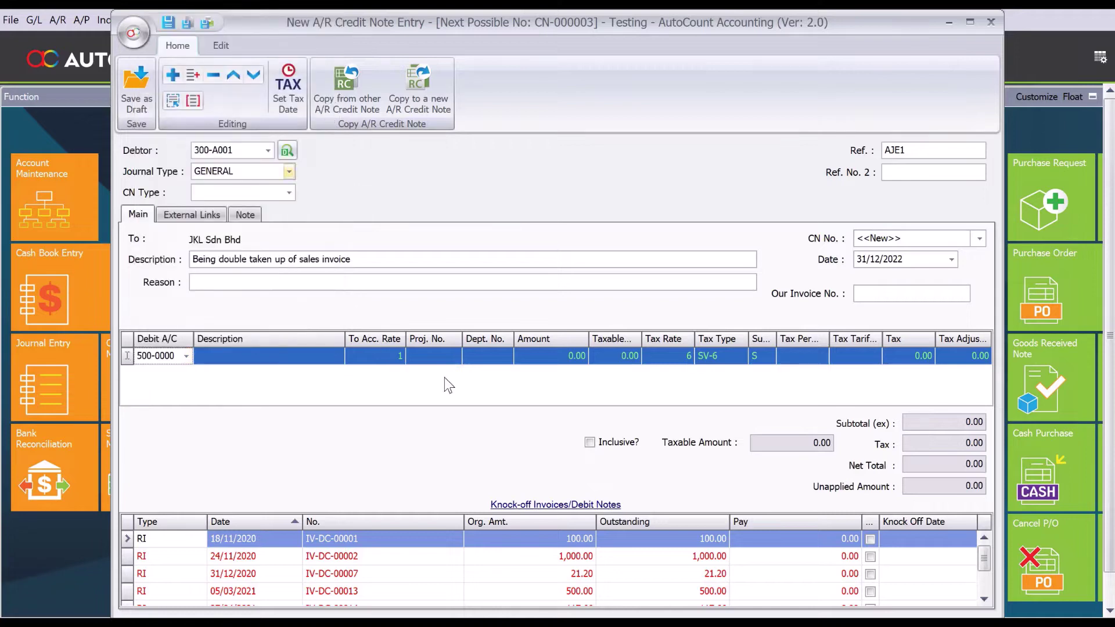
click(547, 357)
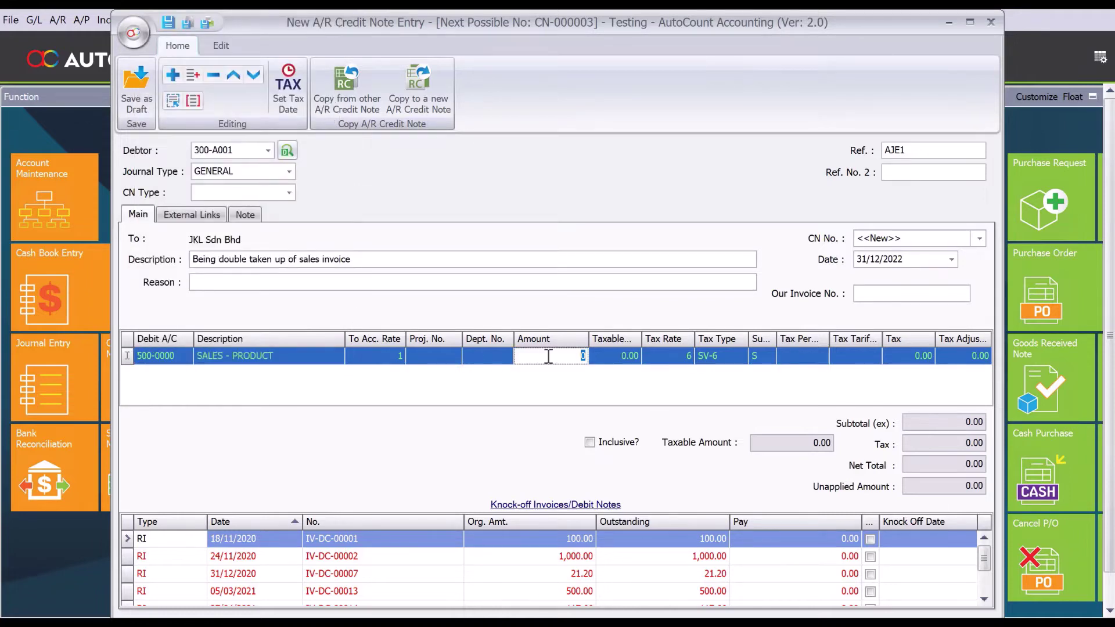
text(1000)
key(Tab)
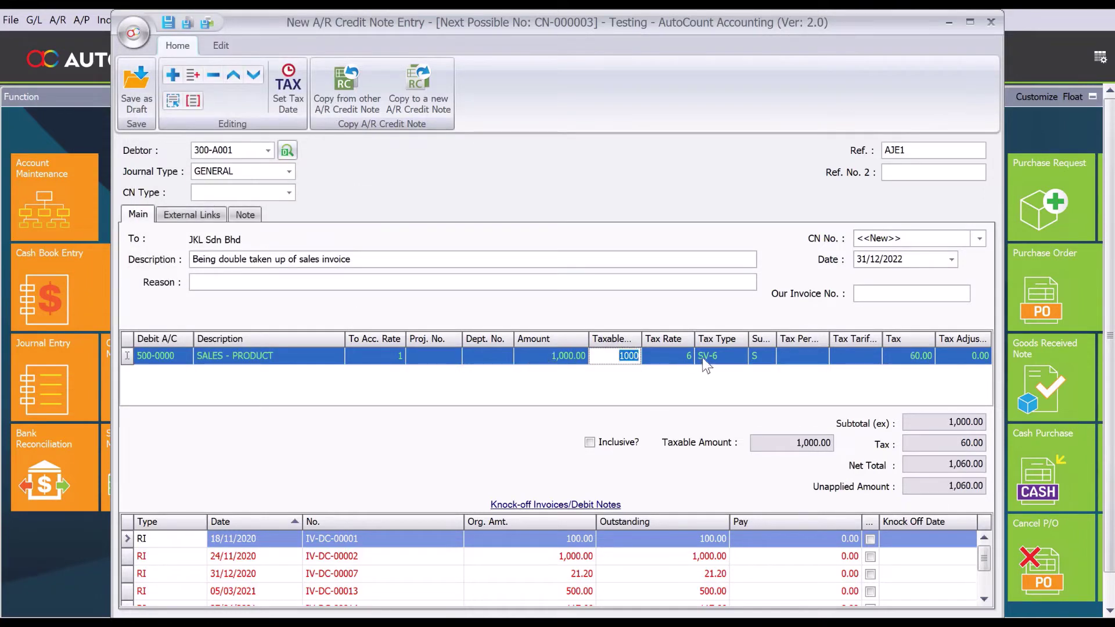
Set the detail line's tax type to SR-0 and knock off the 1,000.00 invoice dated 24/11/2020.
click(739, 357)
click(739, 357)
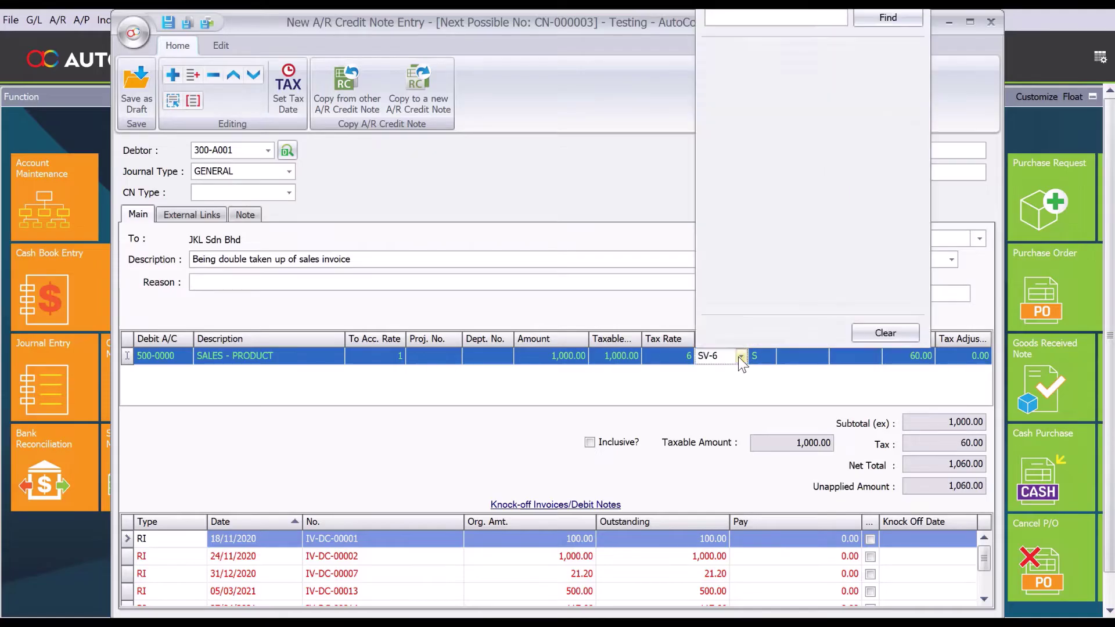
click(728, 70)
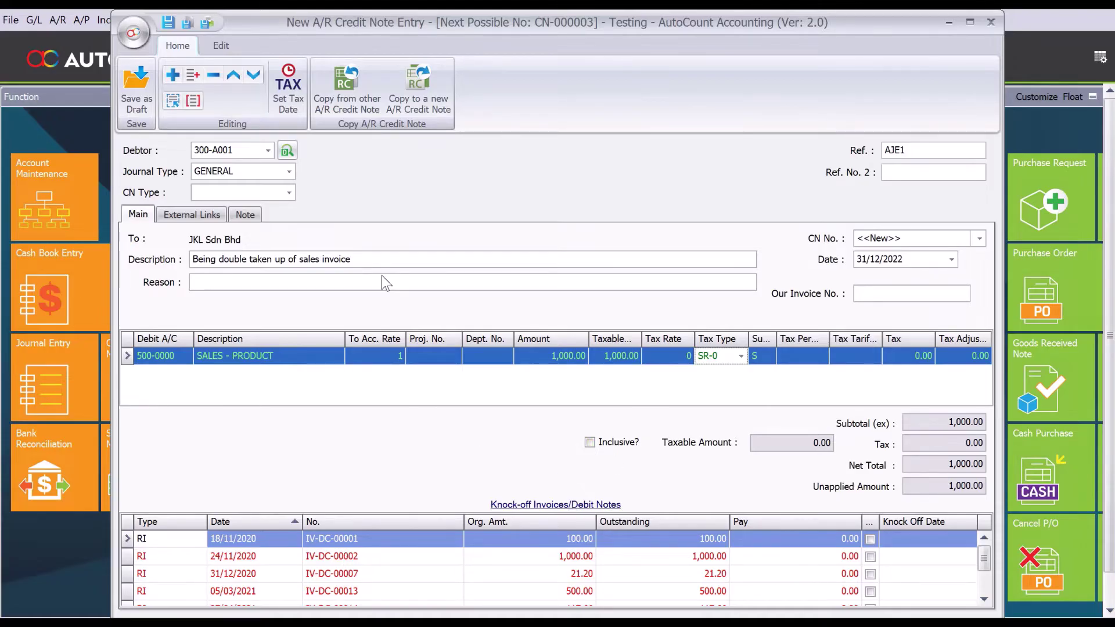
click(871, 557)
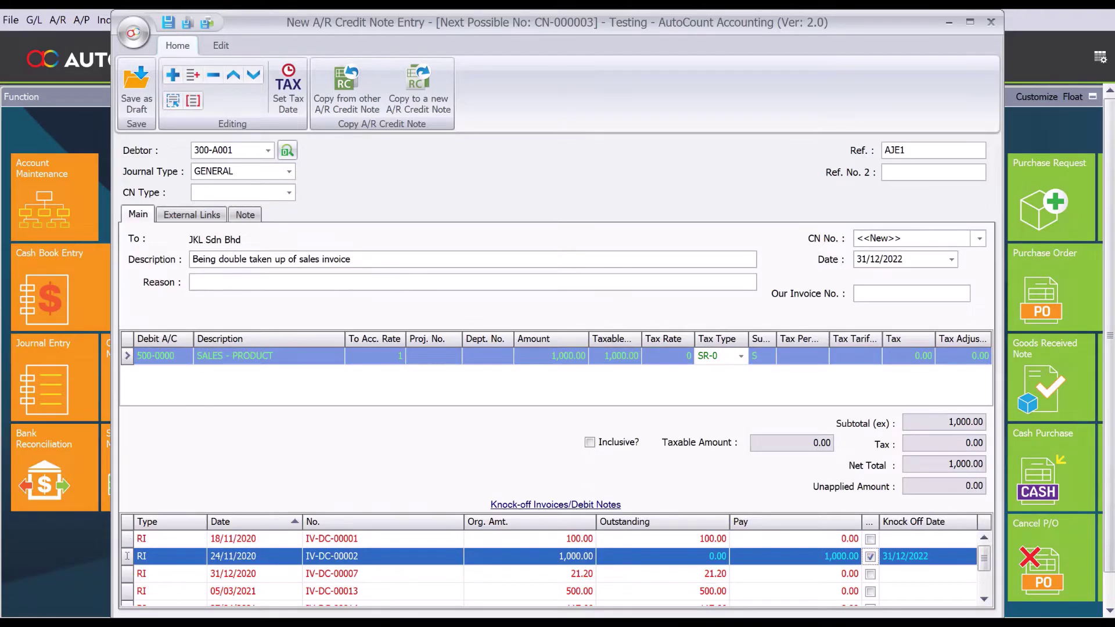
Save the credit note without a reason, accept the GST tax code, and close the credit note windows.
key(ctrl+s)
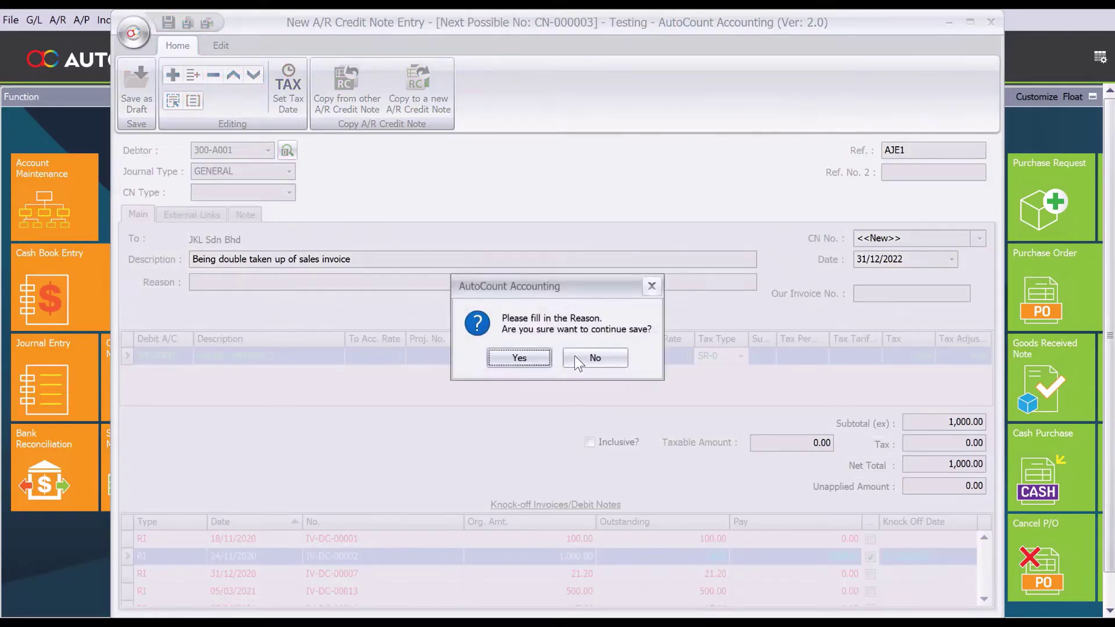
click(538, 361)
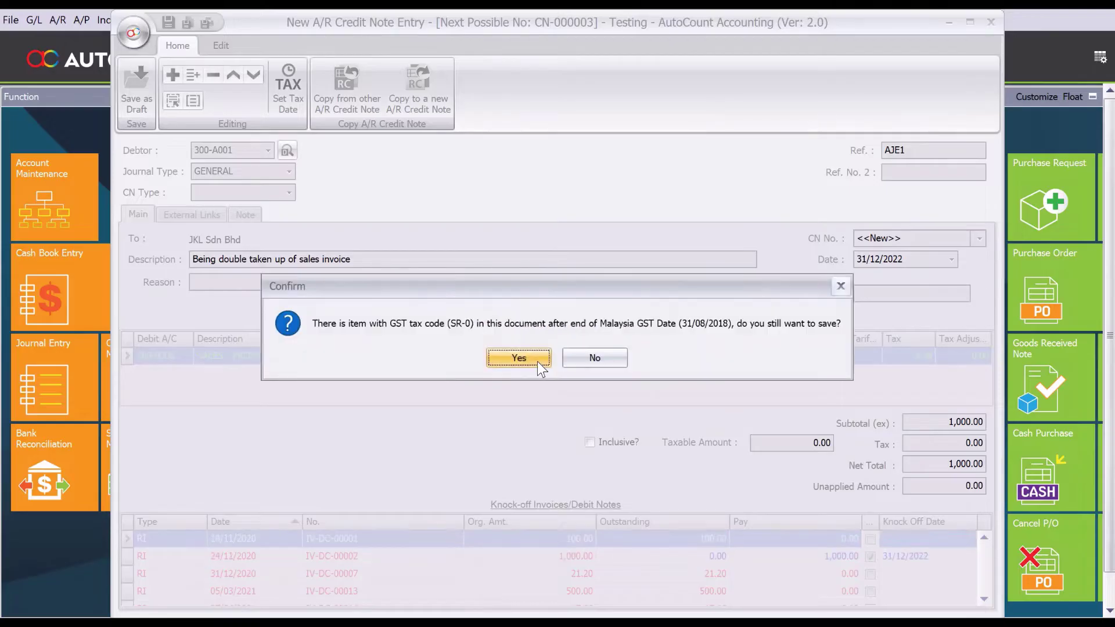
click(538, 361)
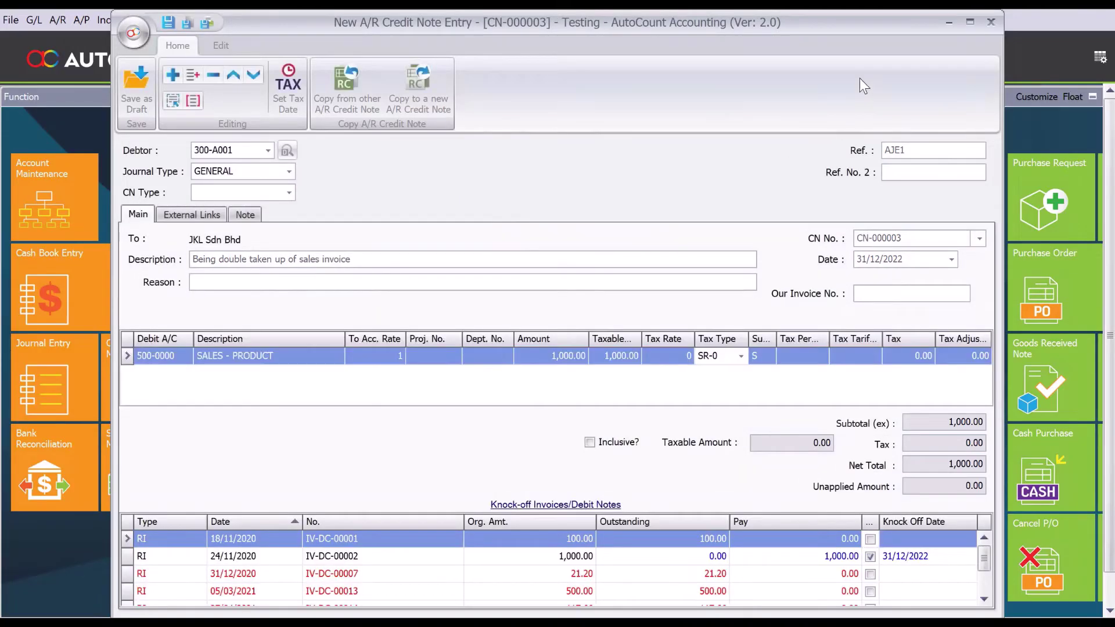
click(991, 22)
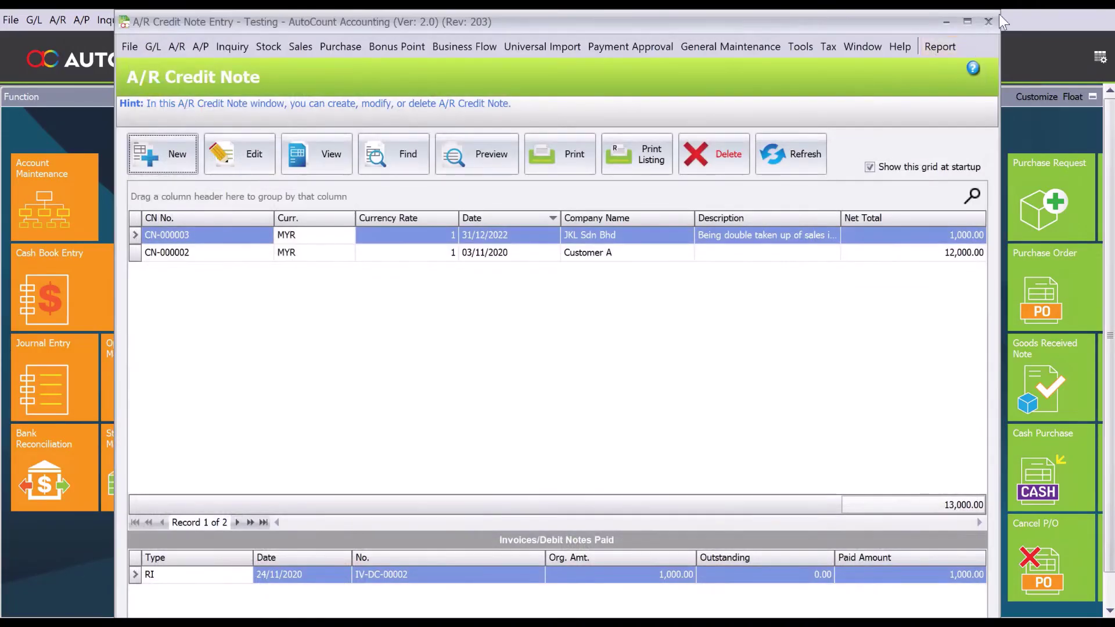
click(989, 21)
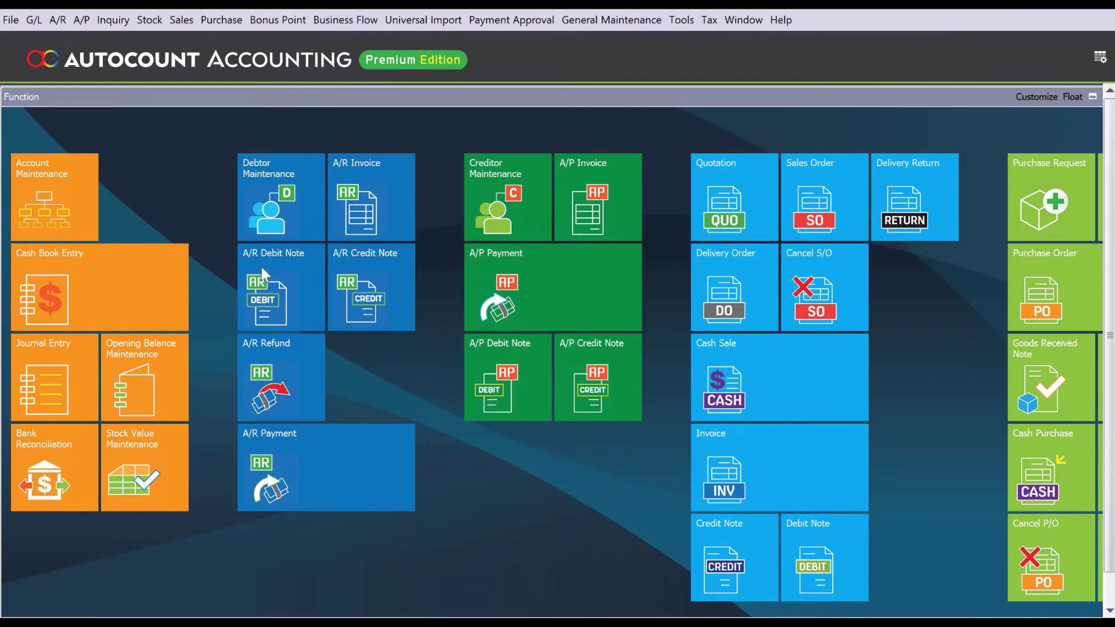
Start a new A/R debit note for debtor JKL Sdn Bhd with the SALES journal type.
click(284, 294)
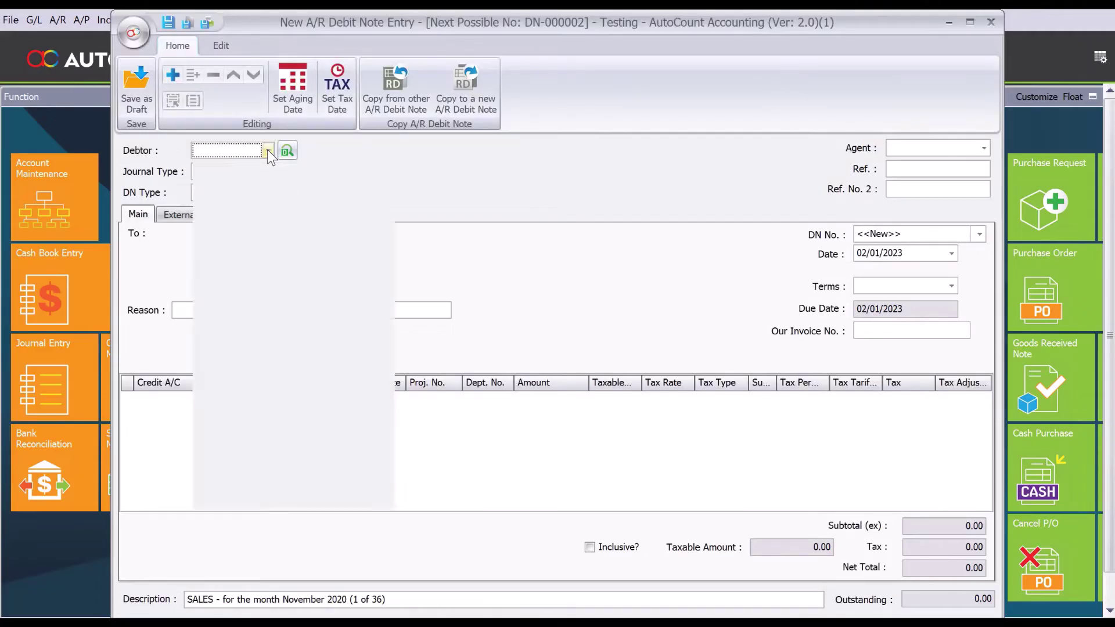
click(268, 150)
click(283, 229)
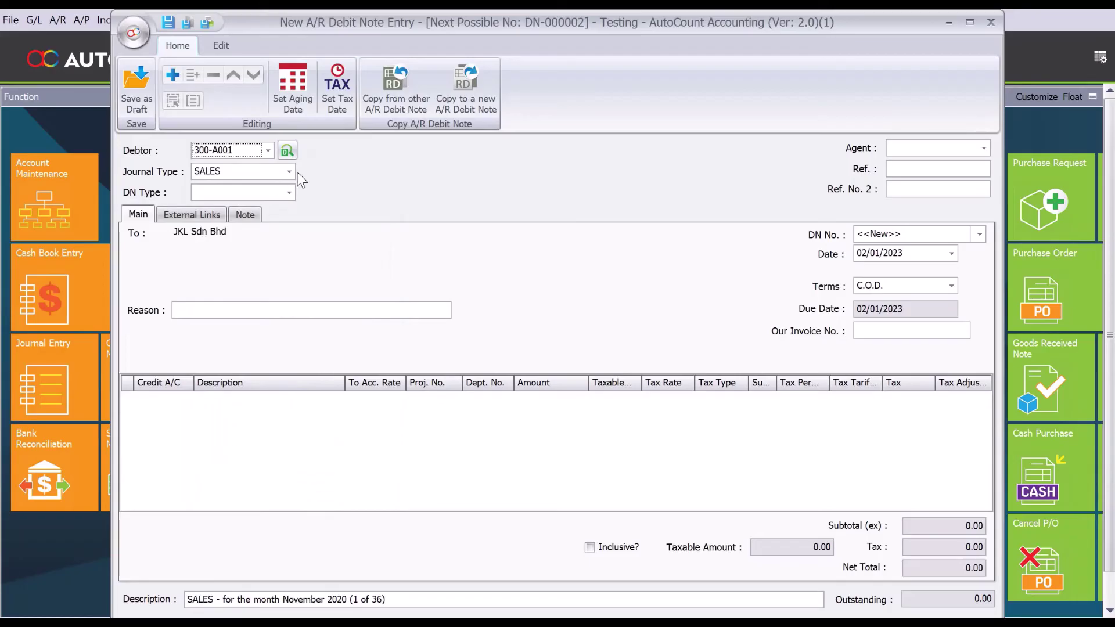
click(293, 172)
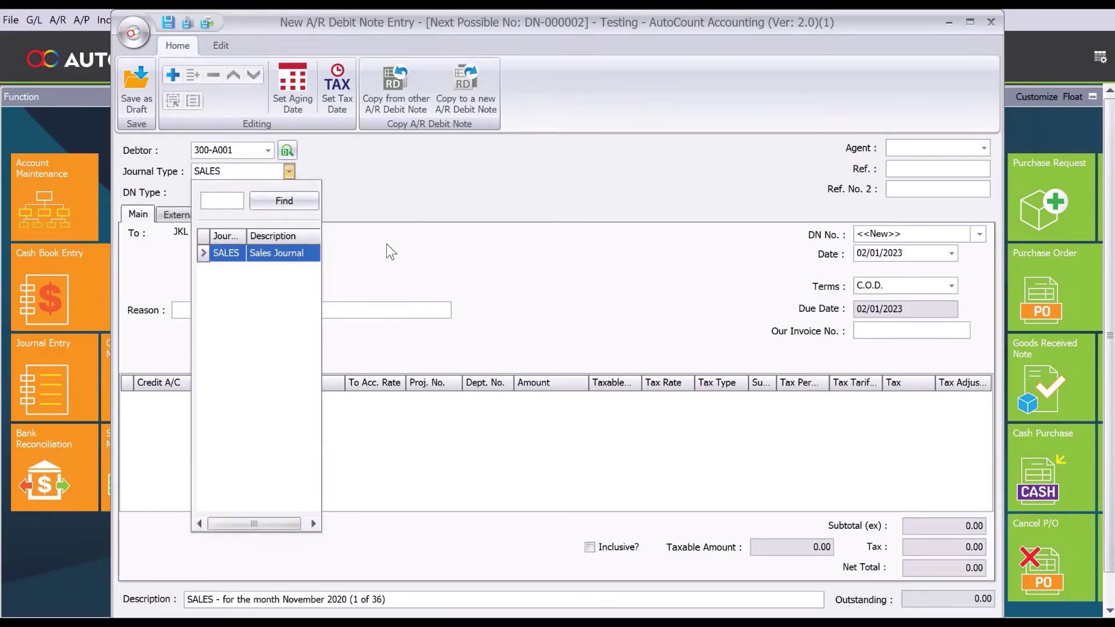
key(Return)
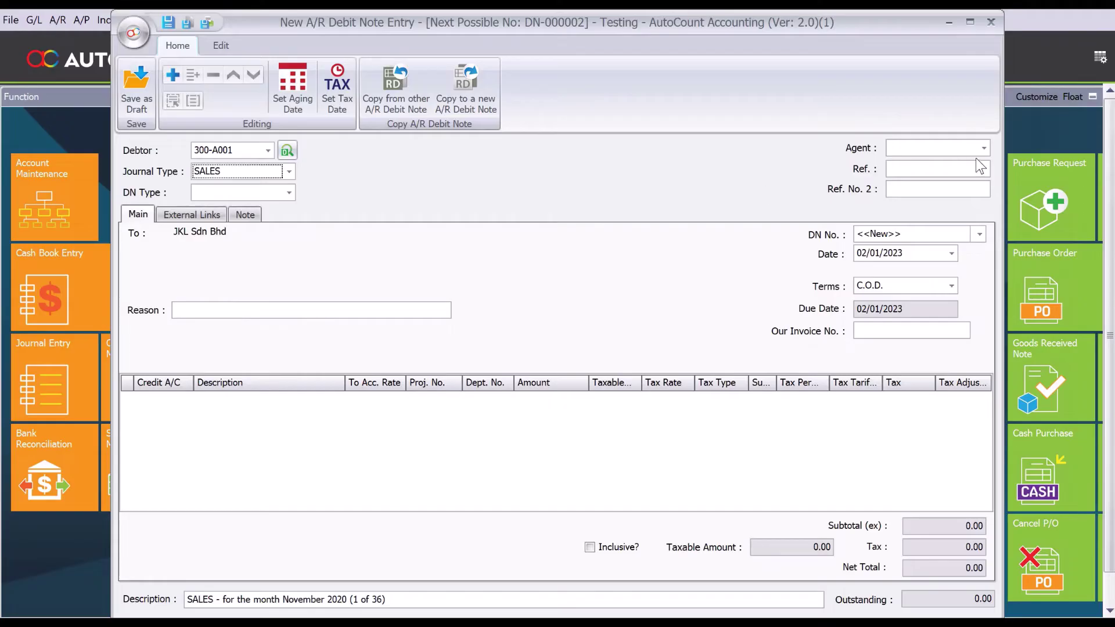
Enter AJE4 as the debit note's reference and "Being invoice not taken up" as its reason.
click(962, 174)
text(AJE4)
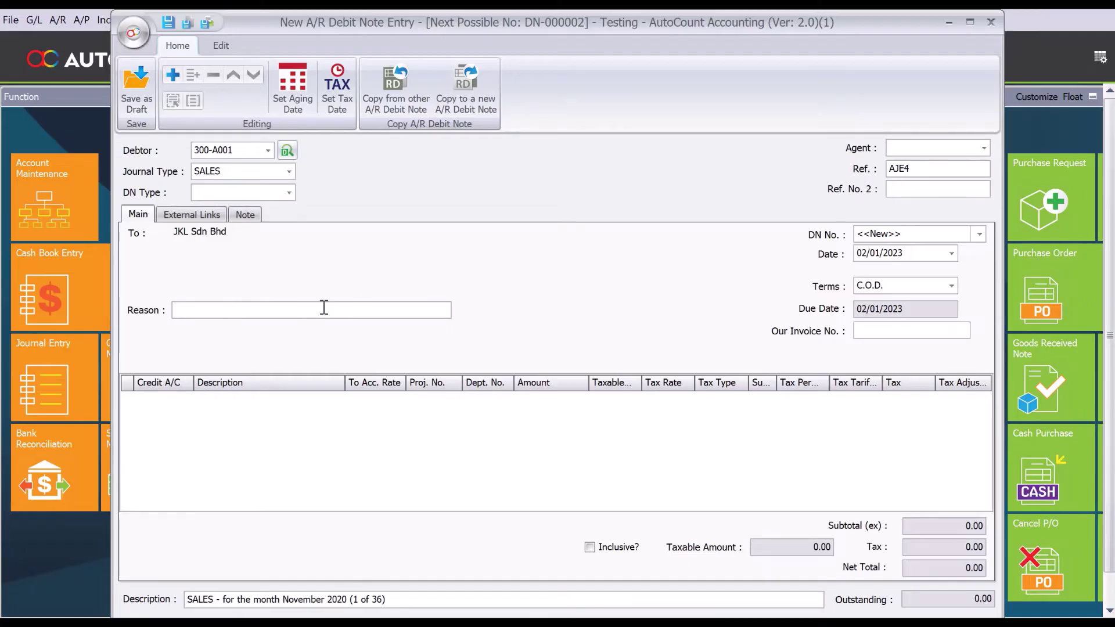
text(Being invoice not taken up)
Set the debit note's date to 31/12/2022.
click(935, 250)
text(31/12/)
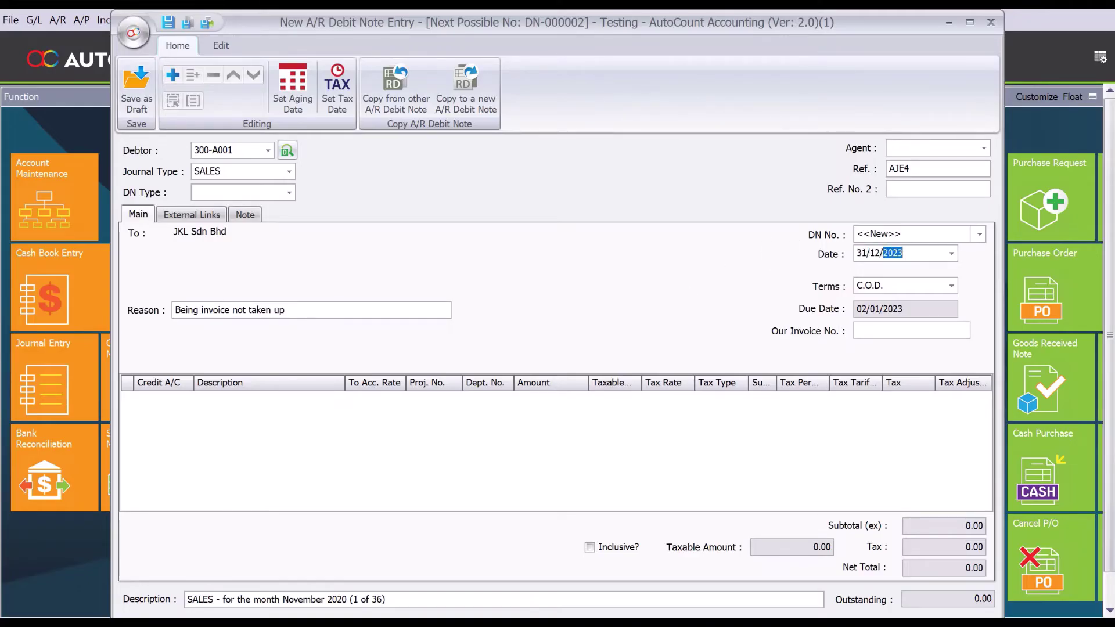
text(2022)
key(Tab)
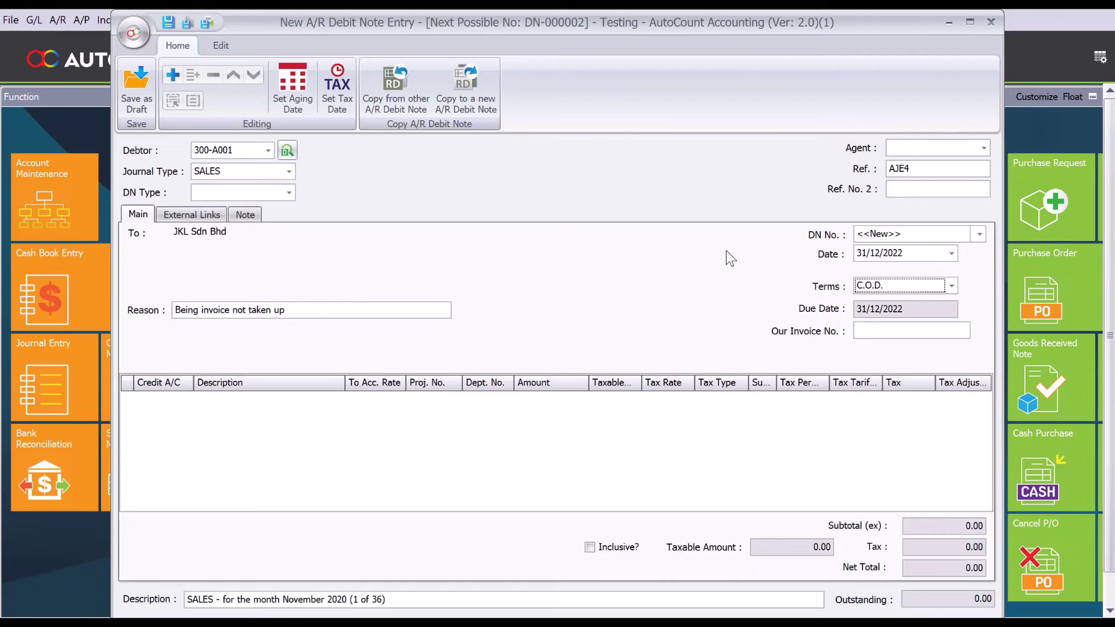
Add a line to the debit note crediting account 500-0000 SALES - PRODUCT with an amount of 5,000.00.
click(174, 71)
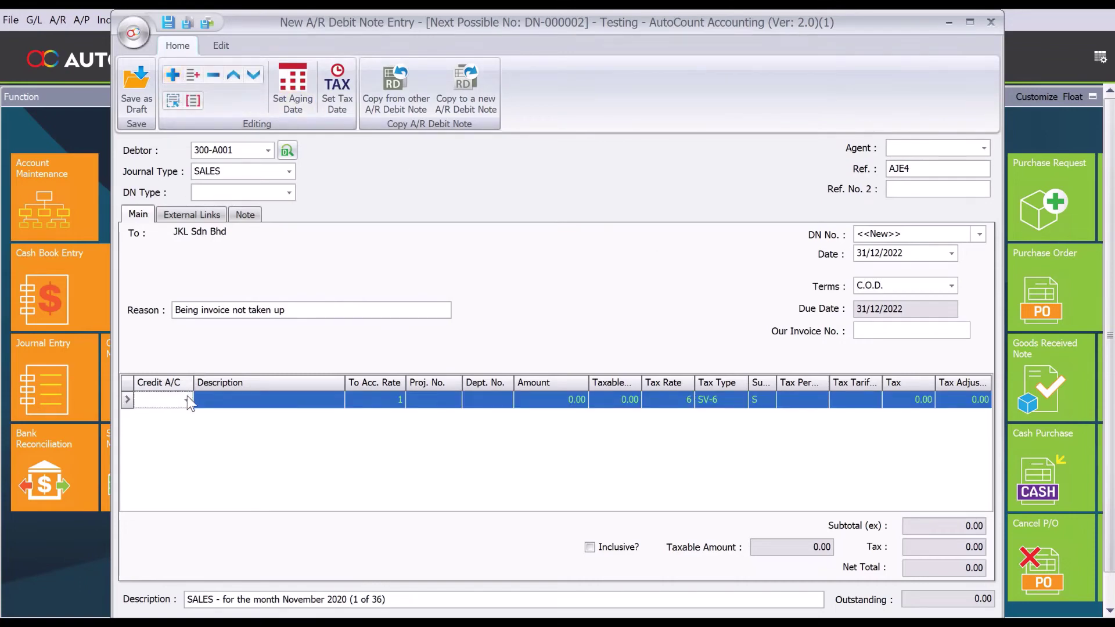
click(186, 400)
text(sales)
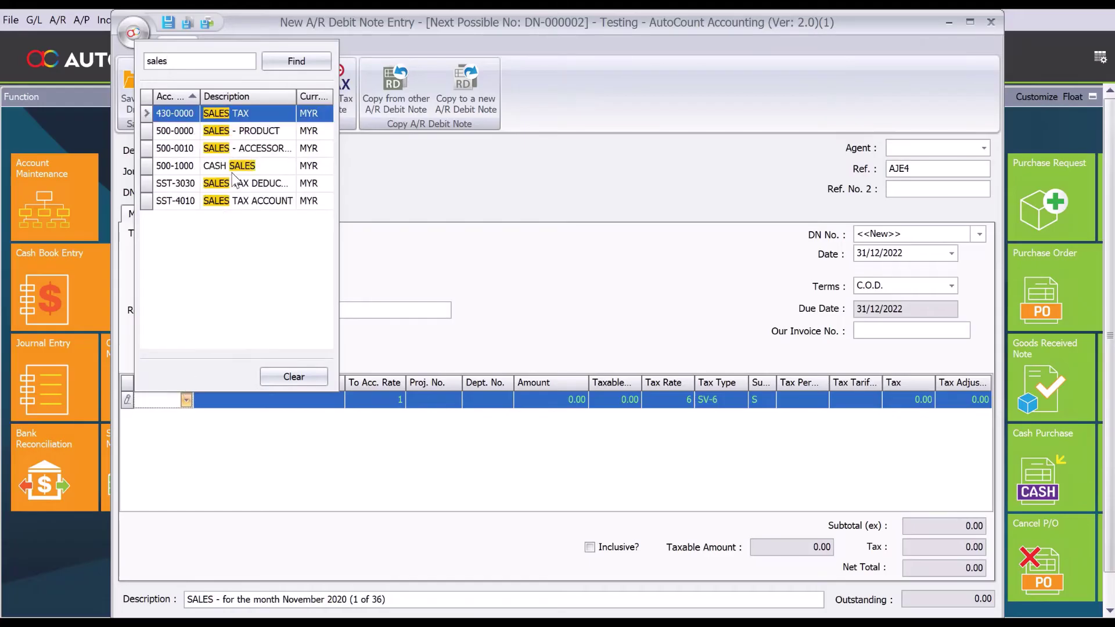
click(247, 134)
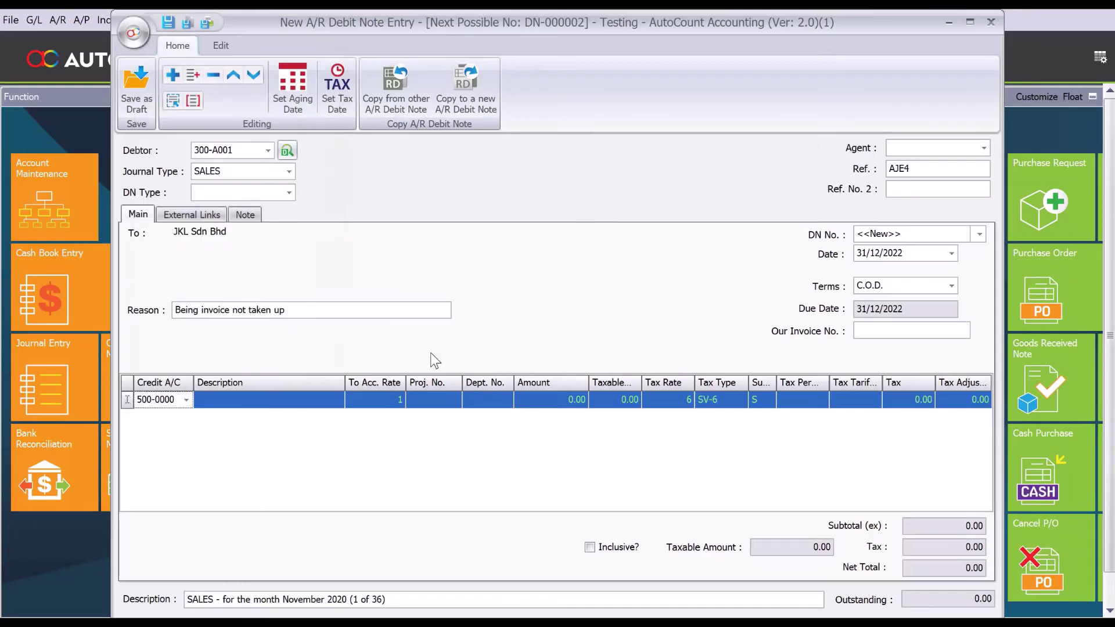
click(533, 402)
text(5000)
key(Tab)
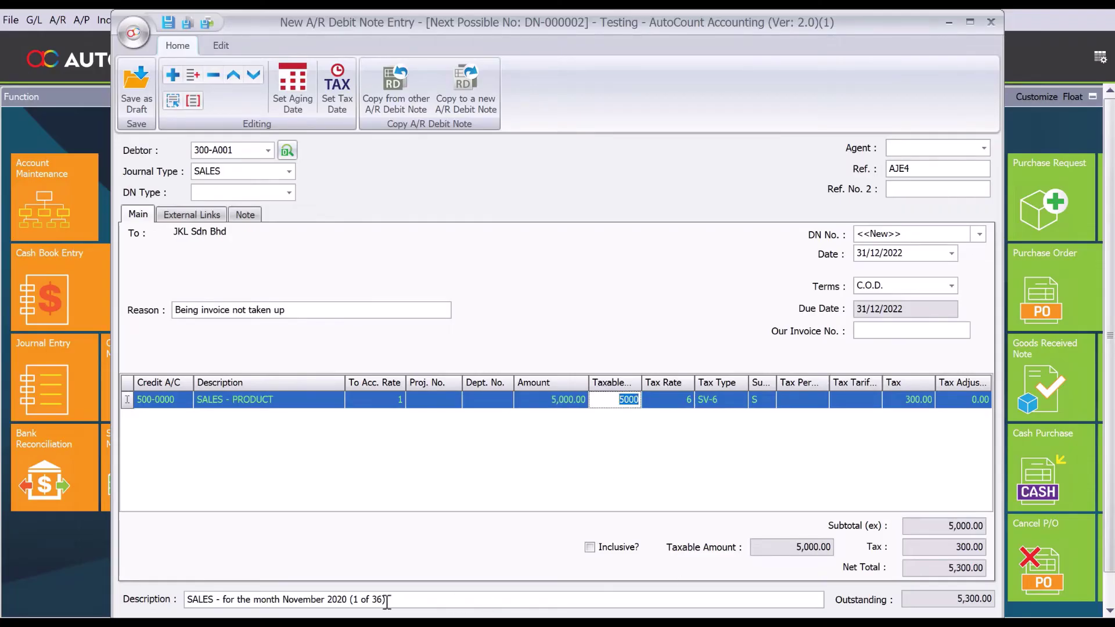
Replace the debit note's description with "AJE4 - Being Invoice not taken up" and save it without an invoice number.
drag(388, 602, 145, 590)
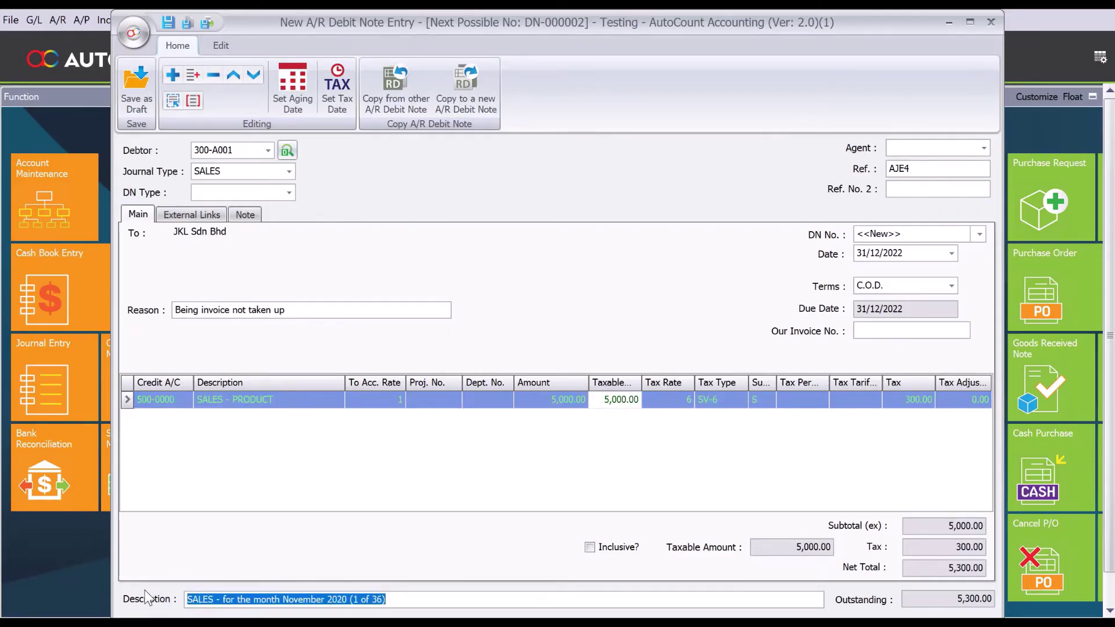
text(AJE4)
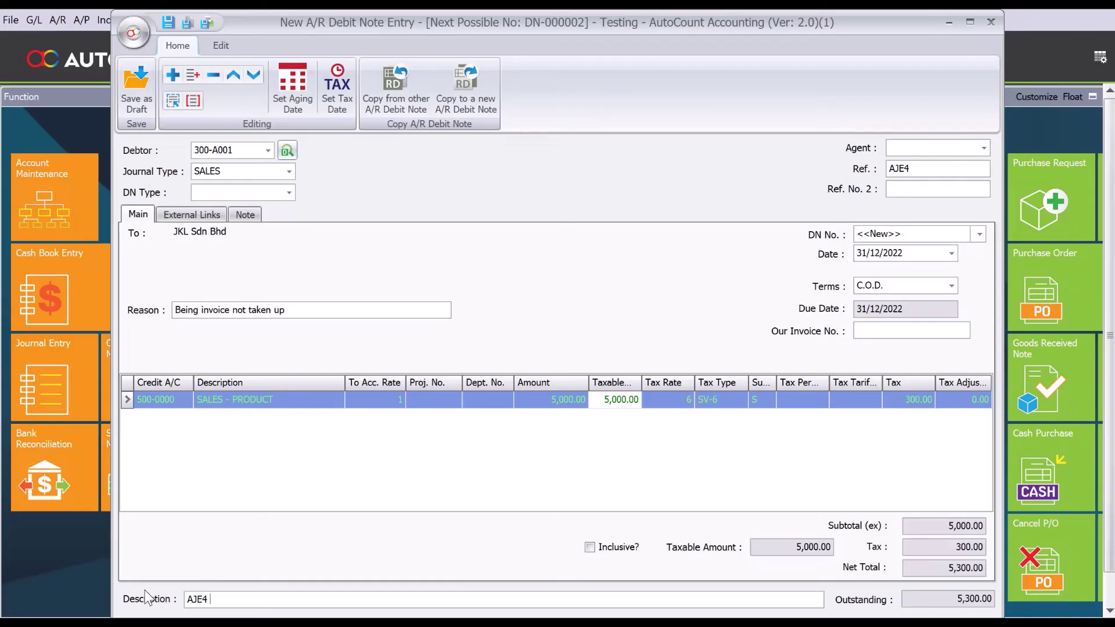
text( - Being Invoice not taken up)
key(ctrl+s)
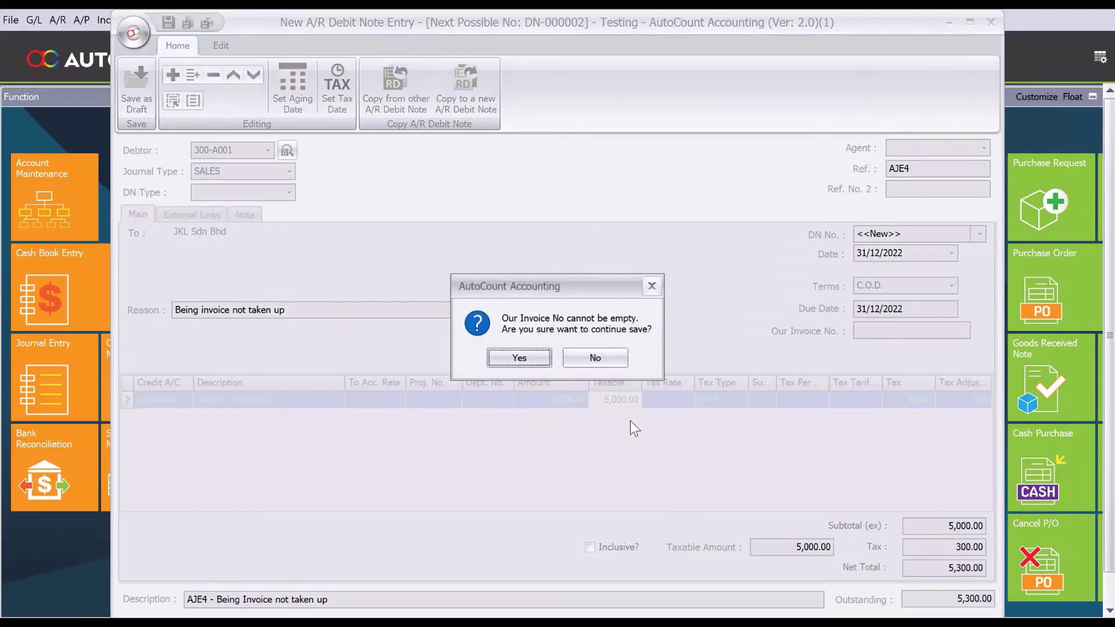
click(519, 357)
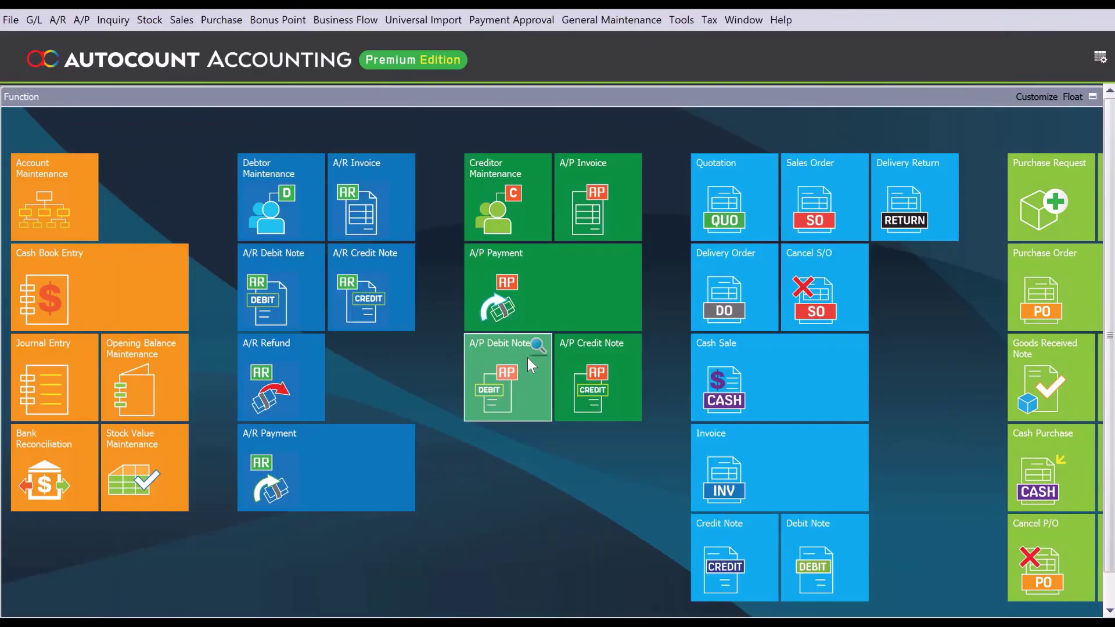